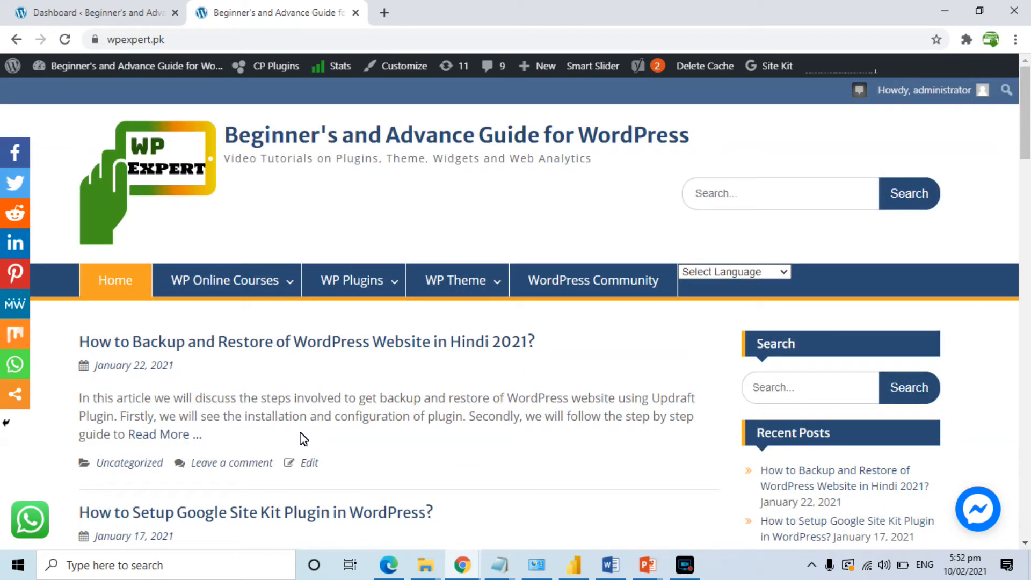
# Step: From the site's admin dashboard, open the page for adding plugins and search for "theme my login"
pyautogui.click(106, 2)
pyautogui.moveTo(35, 455)
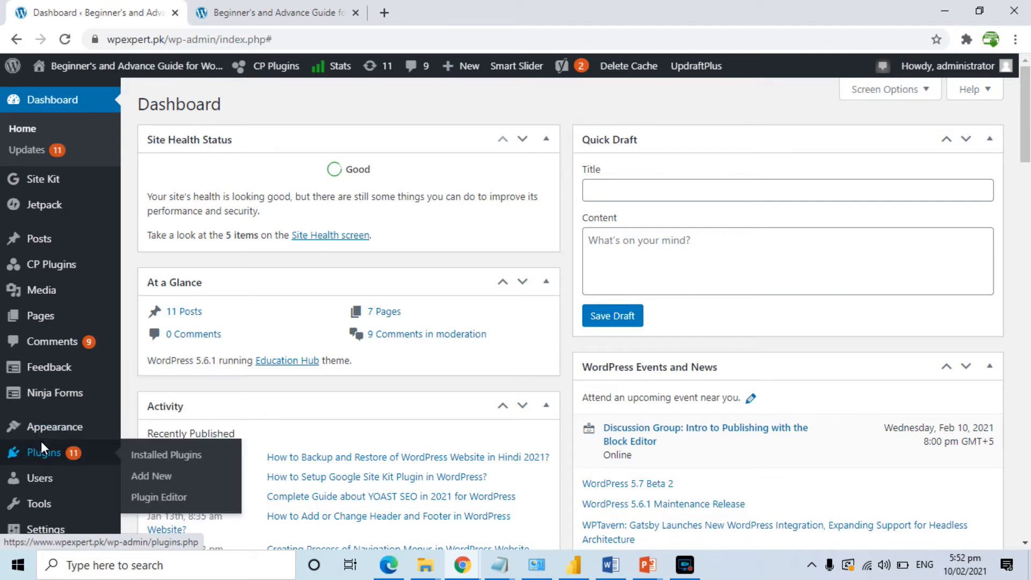
pyautogui.click(159, 476)
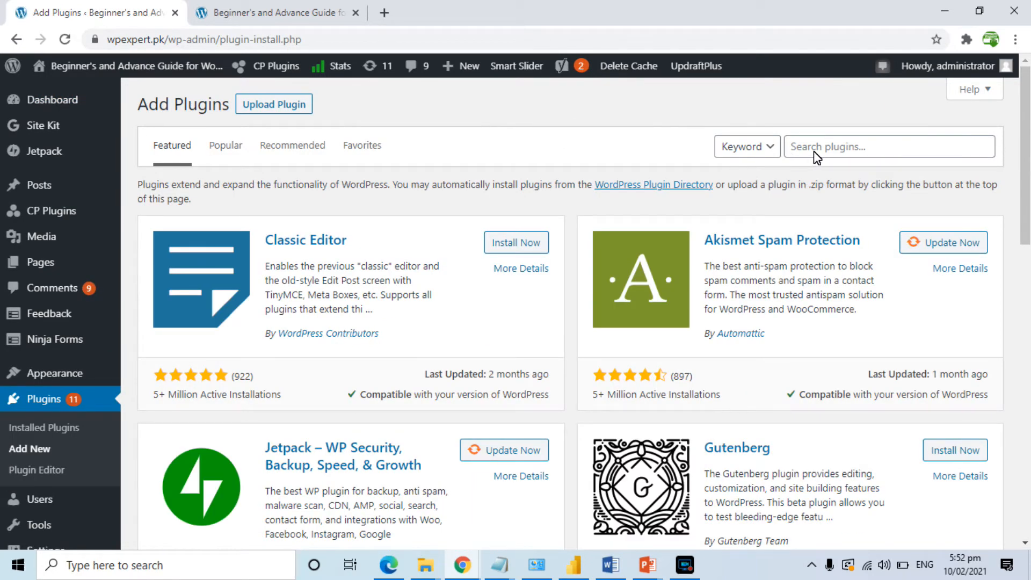
pyautogui.click(813, 151)
pyautogui.write('theme my login')
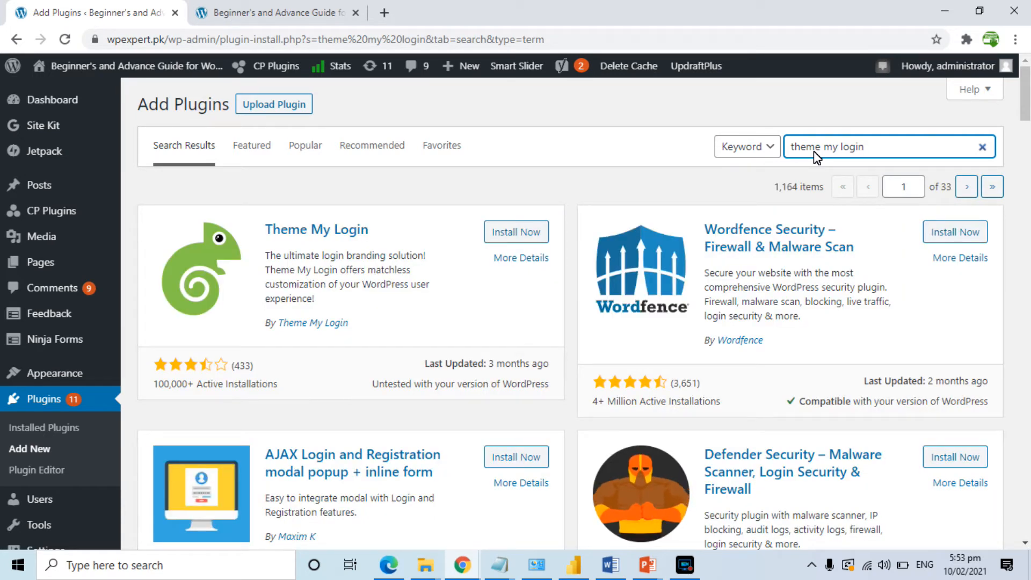
# Step: Install and activate the Theme My Login plugin
pyautogui.moveTo(1024, 102)
pyautogui.mouseDown()
pyautogui.moveTo(1029, 221)
pyautogui.moveTo(1030, 101)
pyautogui.mouseUp()
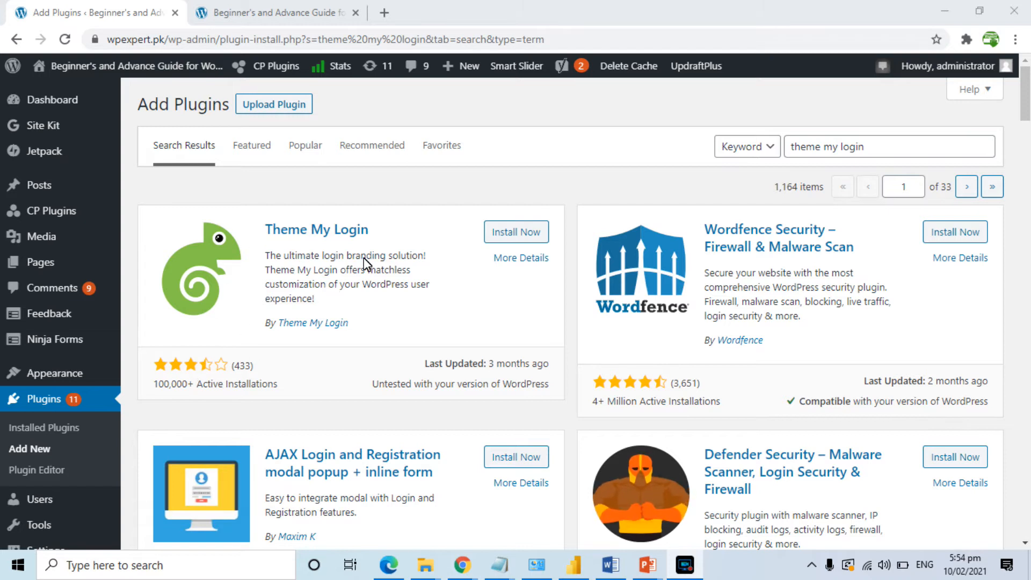
pyautogui.click(537, 234)
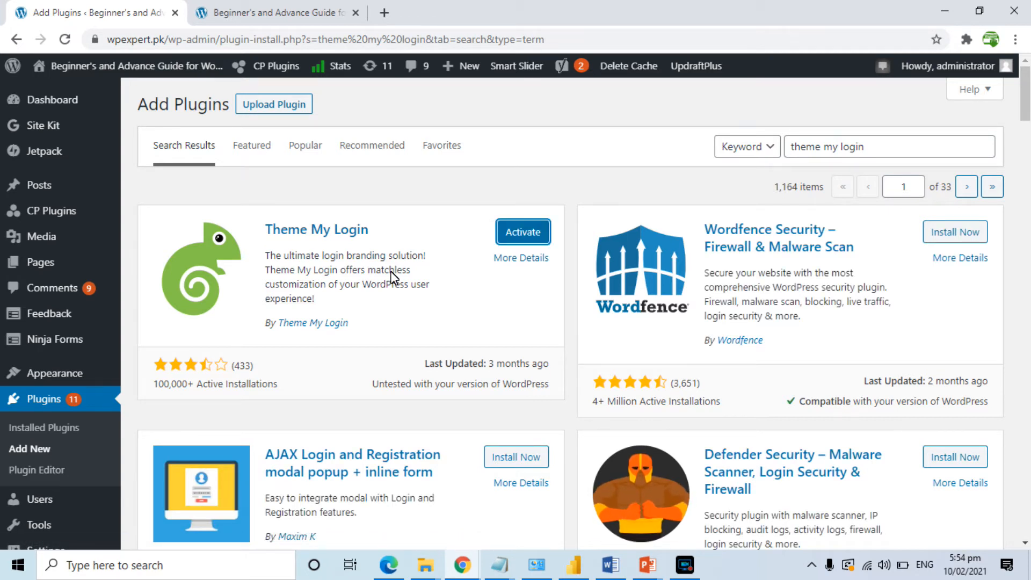
pyautogui.click(525, 237)
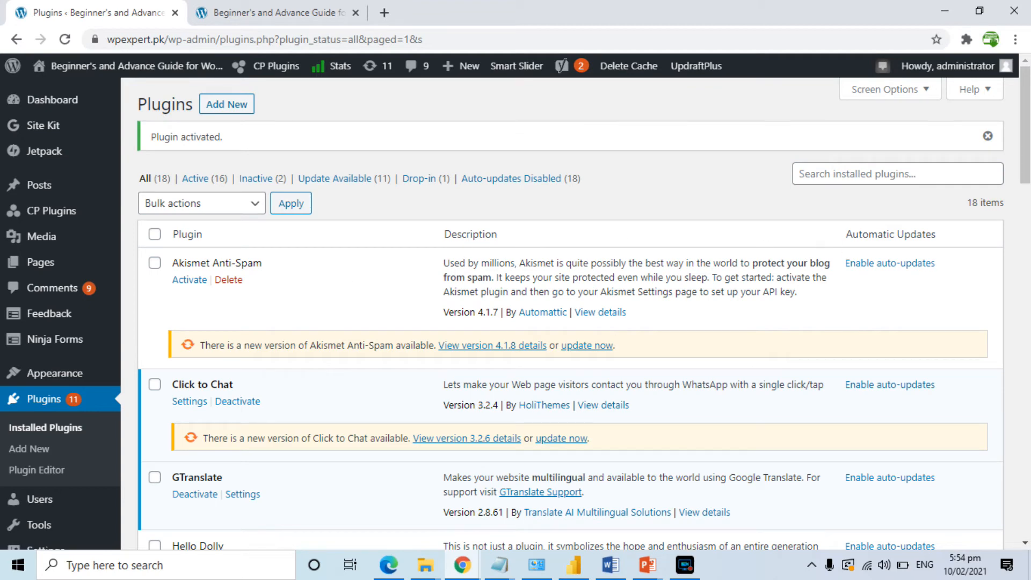
# Step: Open the Theme My Login settings and review the general, log in, registration and slug options
pyautogui.moveTo(1028, 174); pyautogui.dragTo(1028, 412)
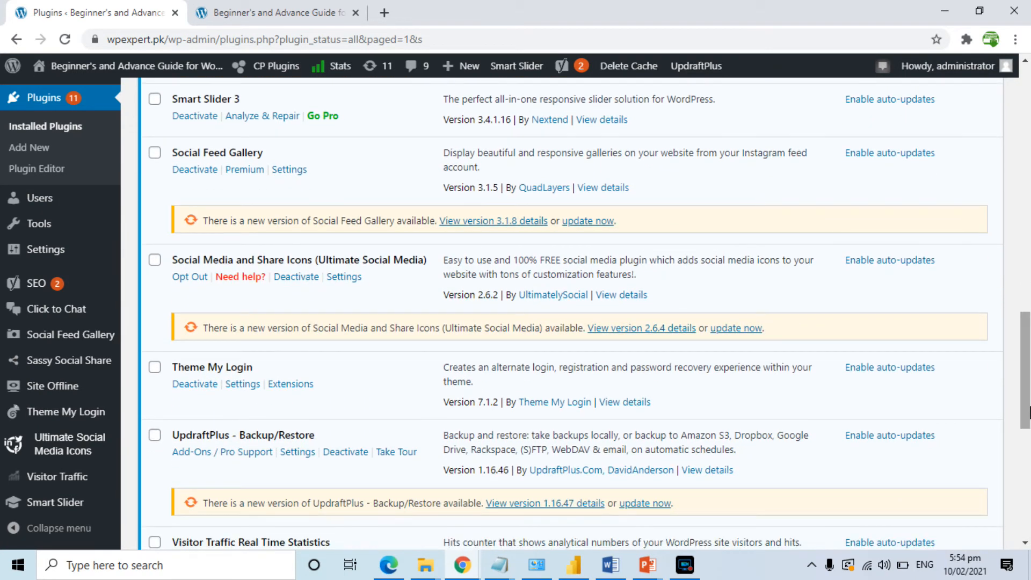
pyautogui.click(242, 385)
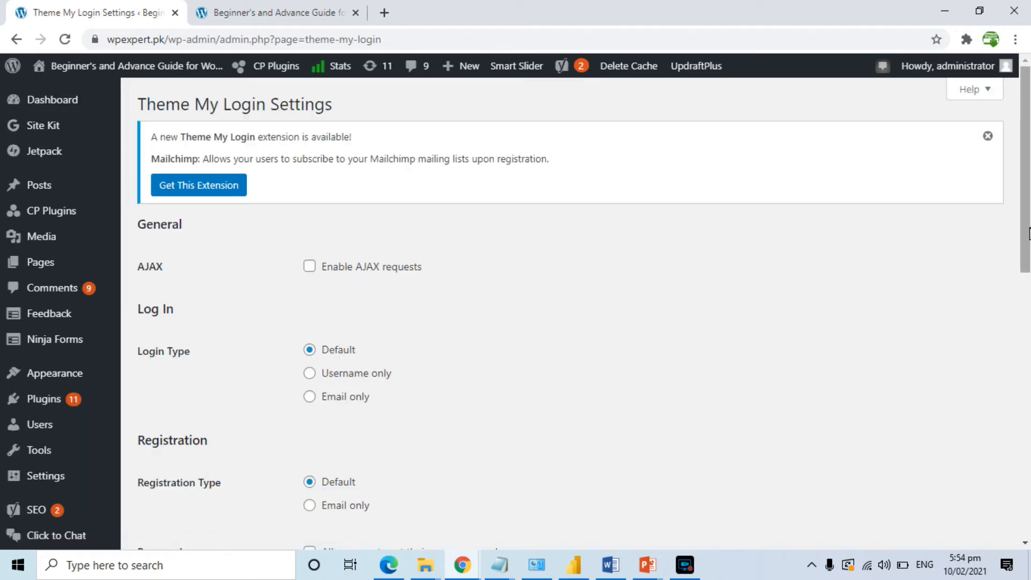
pyautogui.scroll(-1, 1029, 184)
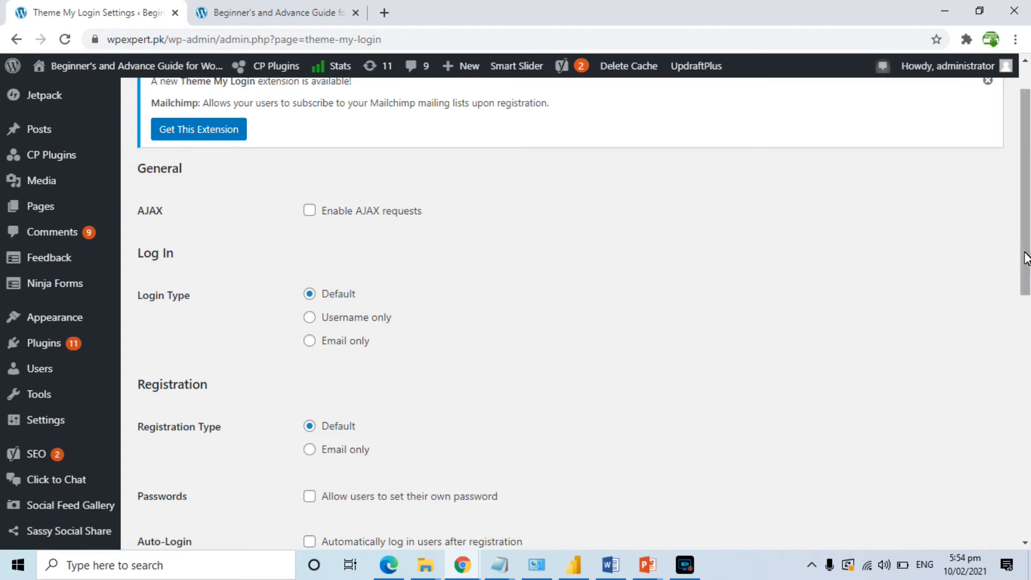
pyautogui.scroll(-2, 1026, 255)
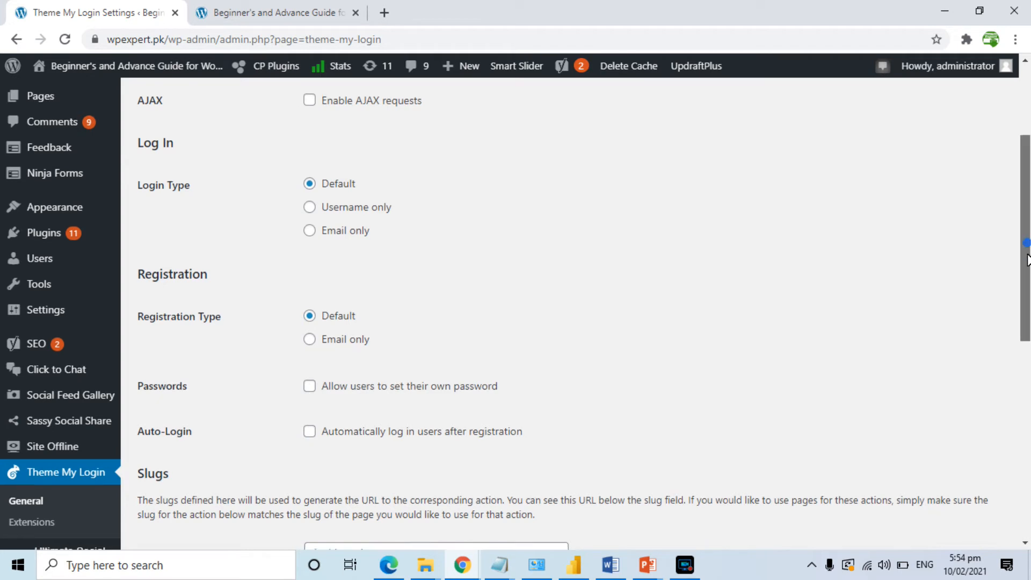
pyautogui.scroll(-2, 1026, 242)
pyautogui.scroll(-4, 1026, 242)
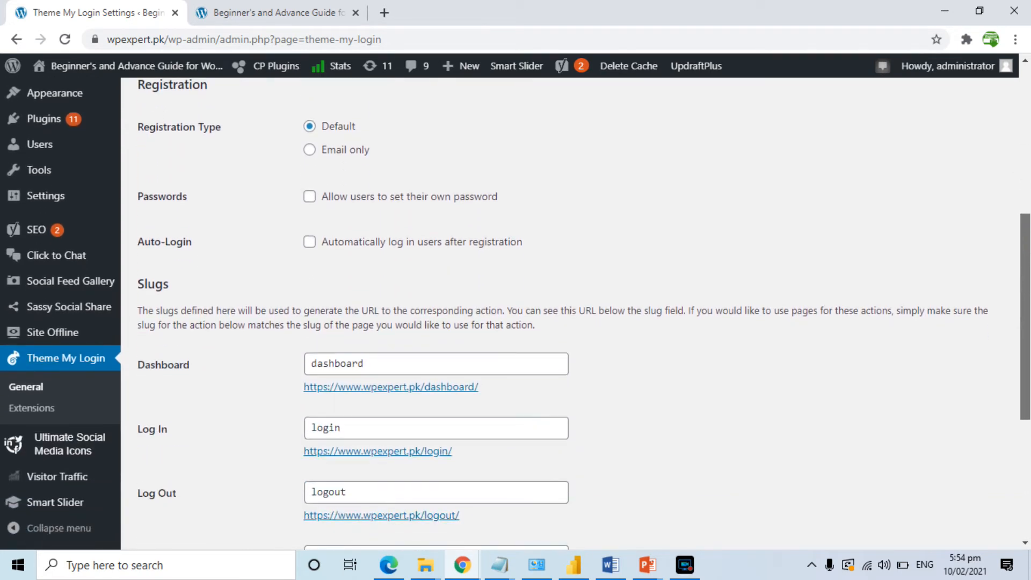
pyautogui.scroll(-3, 1026, 242)
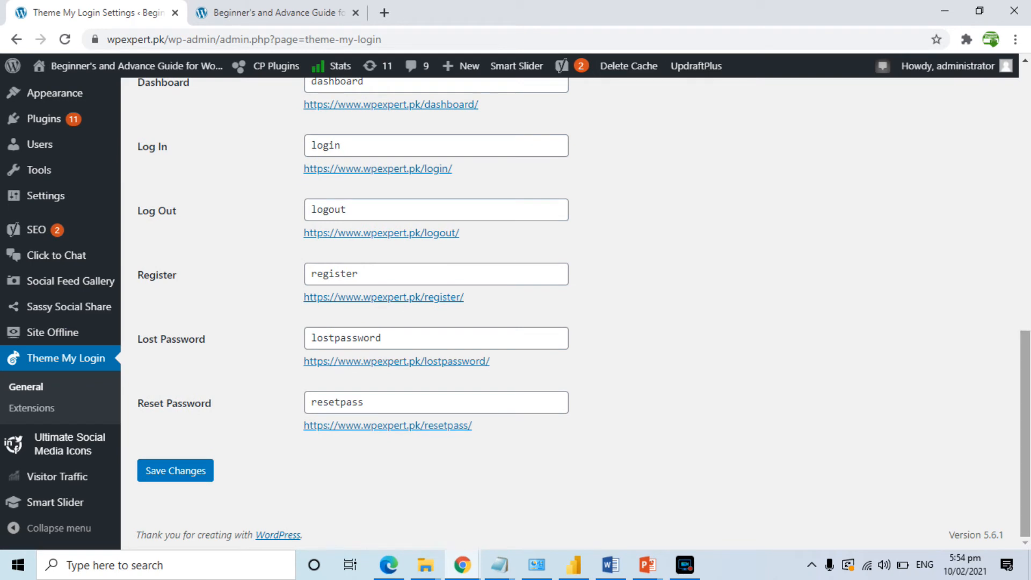
# Step: Open the Log In slug's URL in a new tab and examine the themed login page
pyautogui.rightClick(408, 172)
pyautogui.click(417, 180)
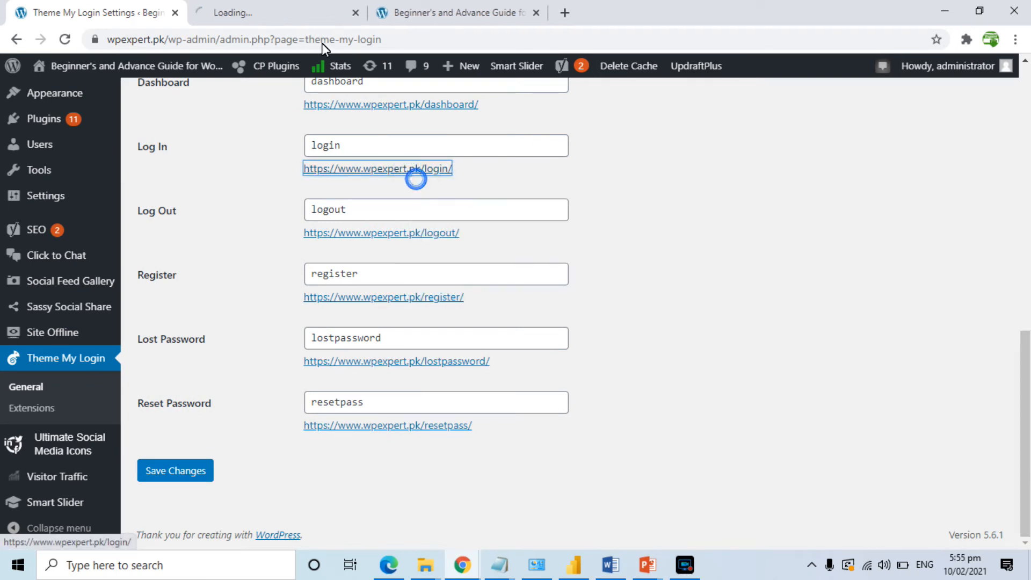
pyautogui.click(287, 7)
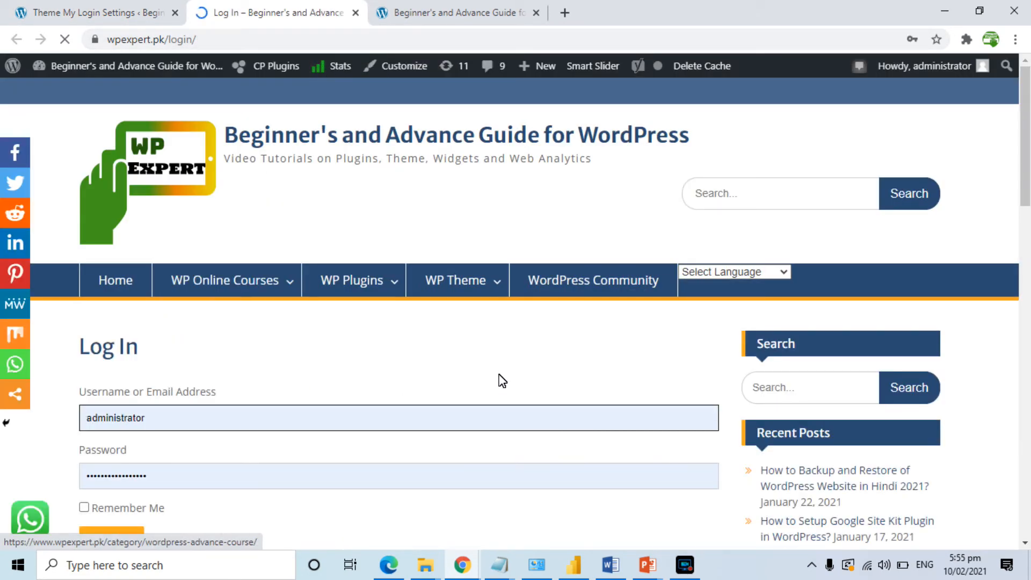
pyautogui.scroll(-5, 347, 171)
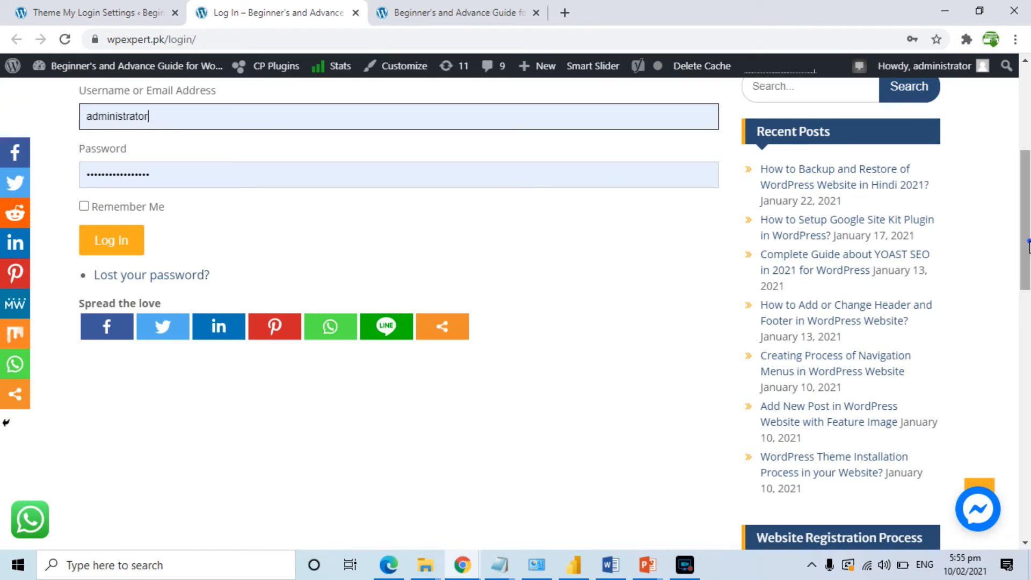
pyautogui.scroll(5, 1028, 246)
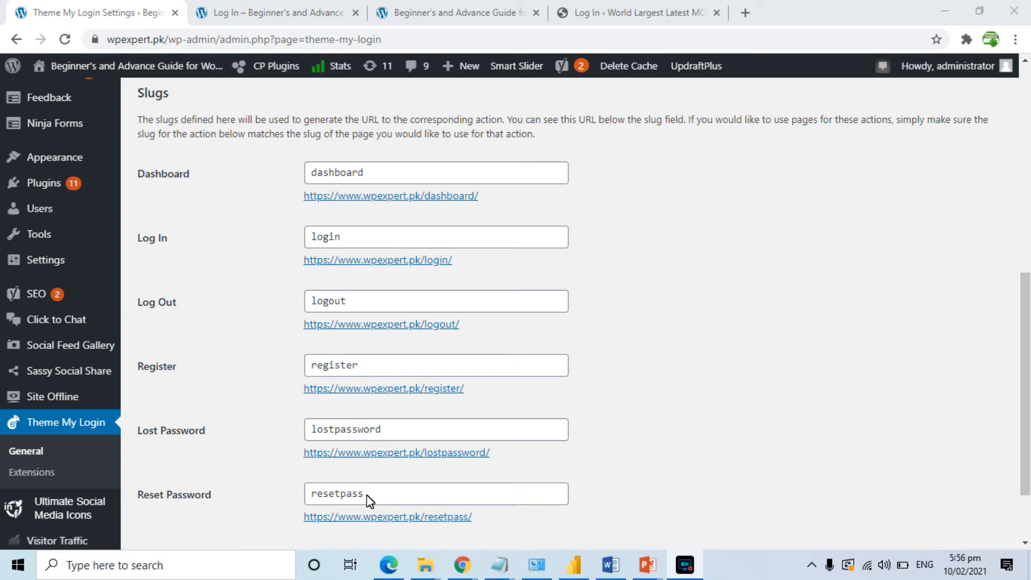
# Step: Open the Register slug's URL in a new tab and examine the page it loads
pyautogui.rightClick(384, 396)
pyautogui.click(385, 402)
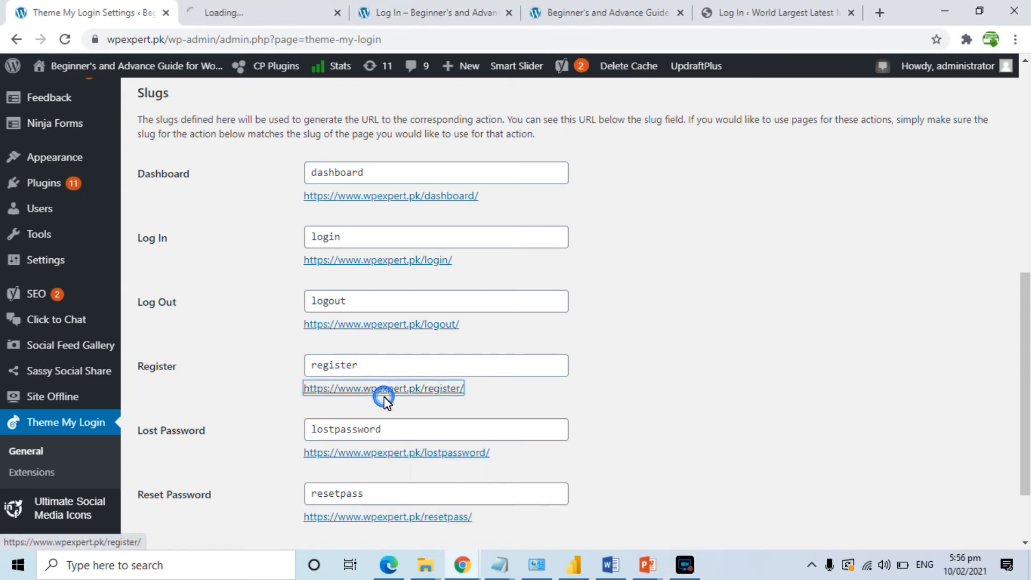
pyautogui.click(215, 9)
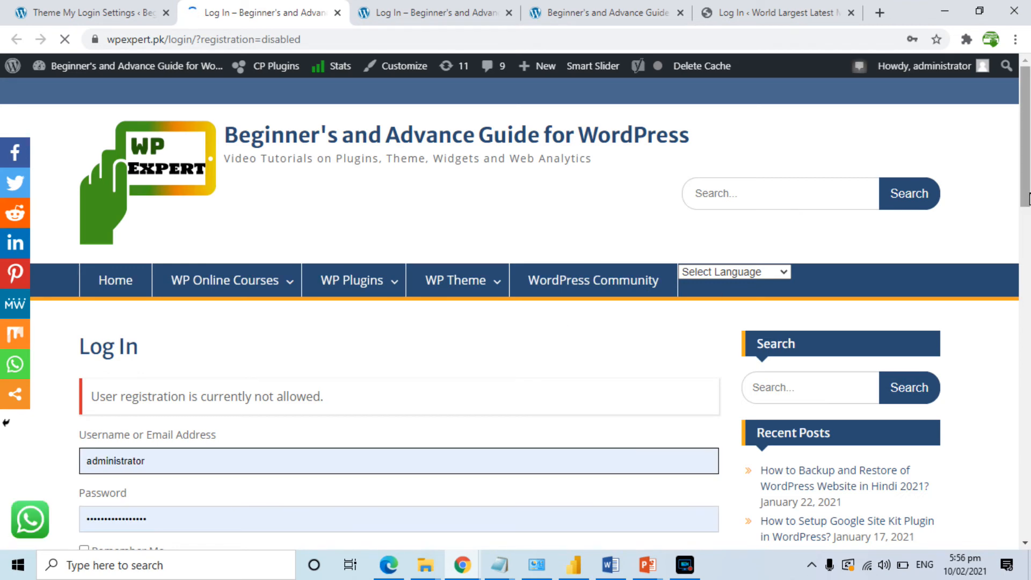
pyautogui.scroll(-2, 1030, 199)
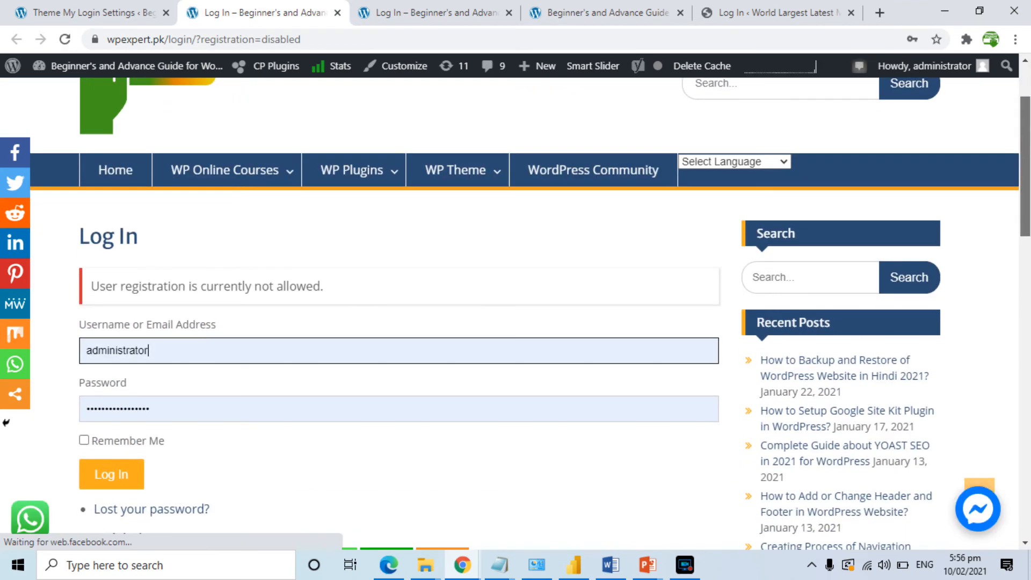
# Step: In the login page's tab, load the site's wp-admin address and log out of the admin account
pyautogui.click(382, 10)
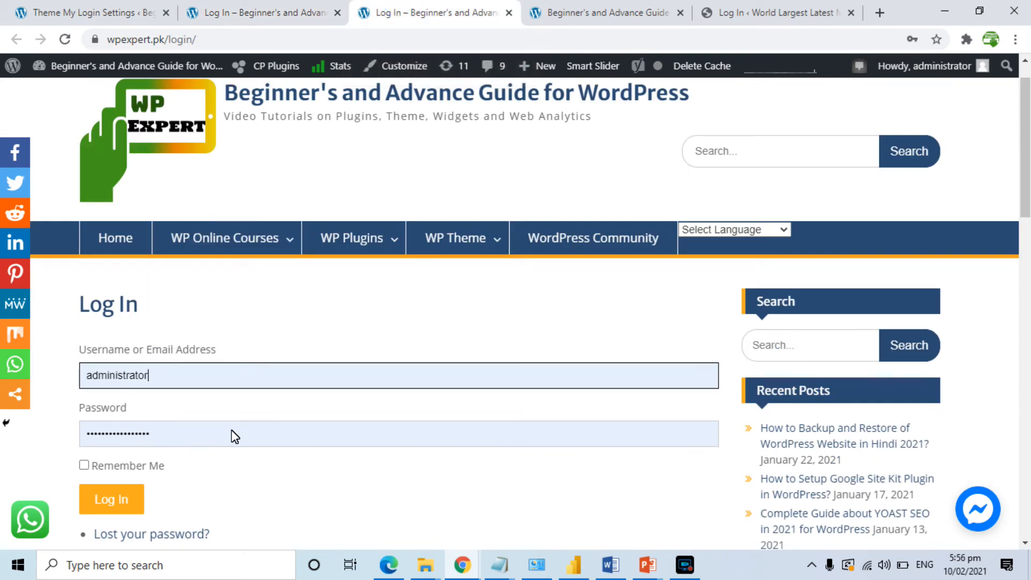
pyautogui.moveTo(170, 38); pyautogui.dragTo(435, 86)
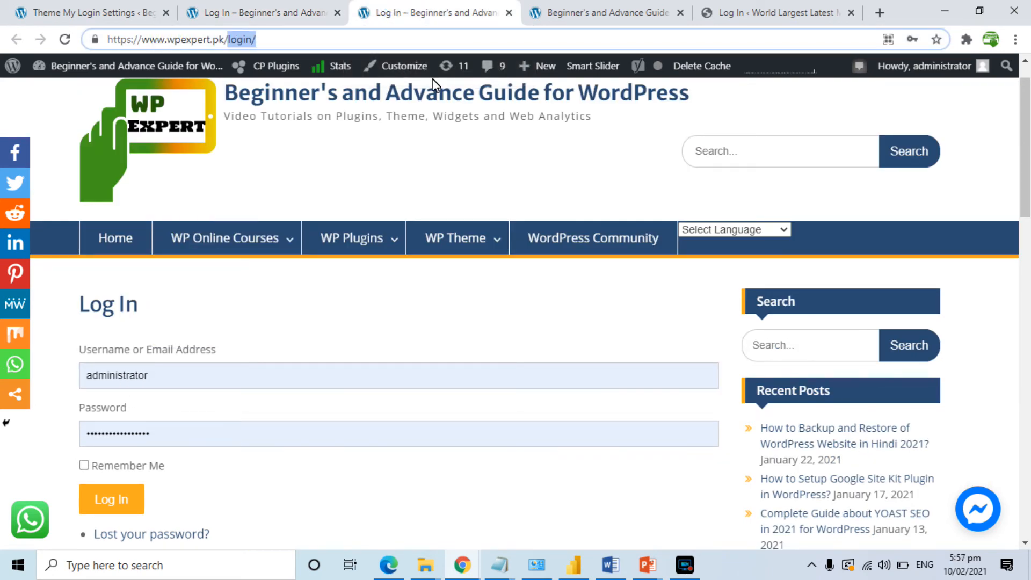
pyautogui.write('sp')
pyautogui.press('BackSpace')
pyautogui.press('BackSpace')
pyautogui.write('w')
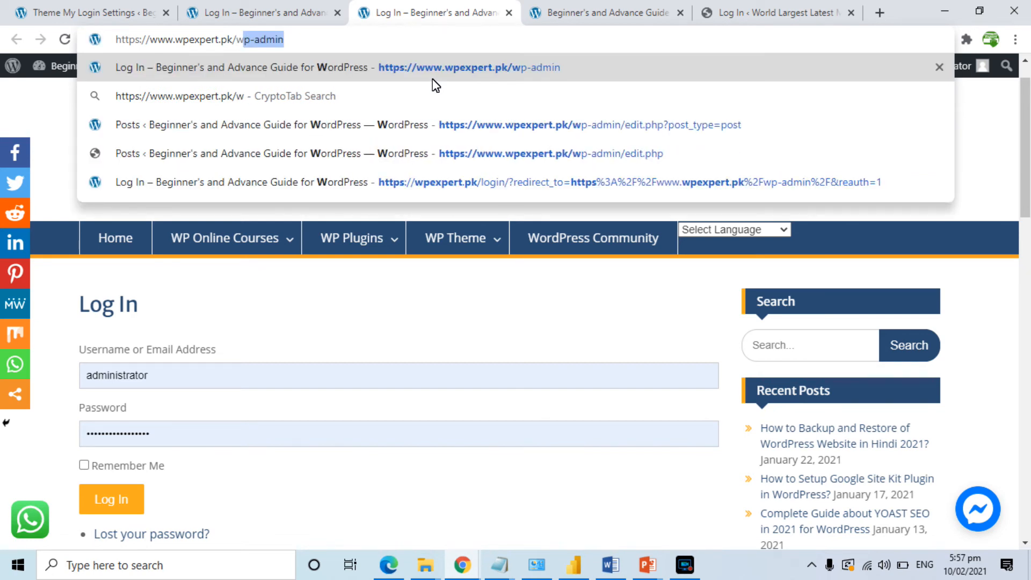
pyautogui.press('Return')
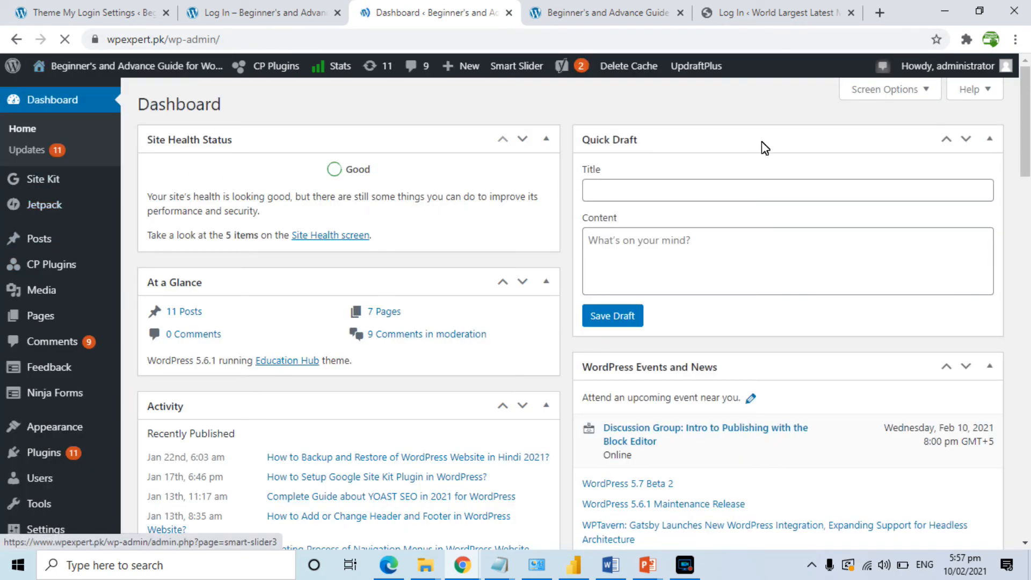
pyautogui.click(916, 63)
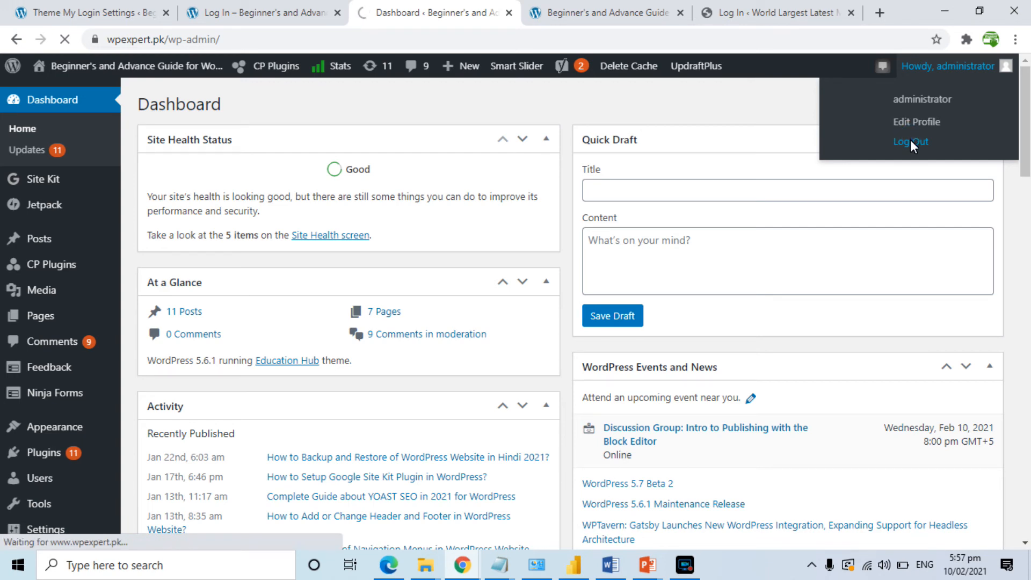
# Step: In the tab opened from the Register link, replace the URL path with wp-admin and load the page to check the logged-out login form
pyautogui.click(273, 8)
pyautogui.moveTo(165, 40); pyautogui.dragTo(460, 44)
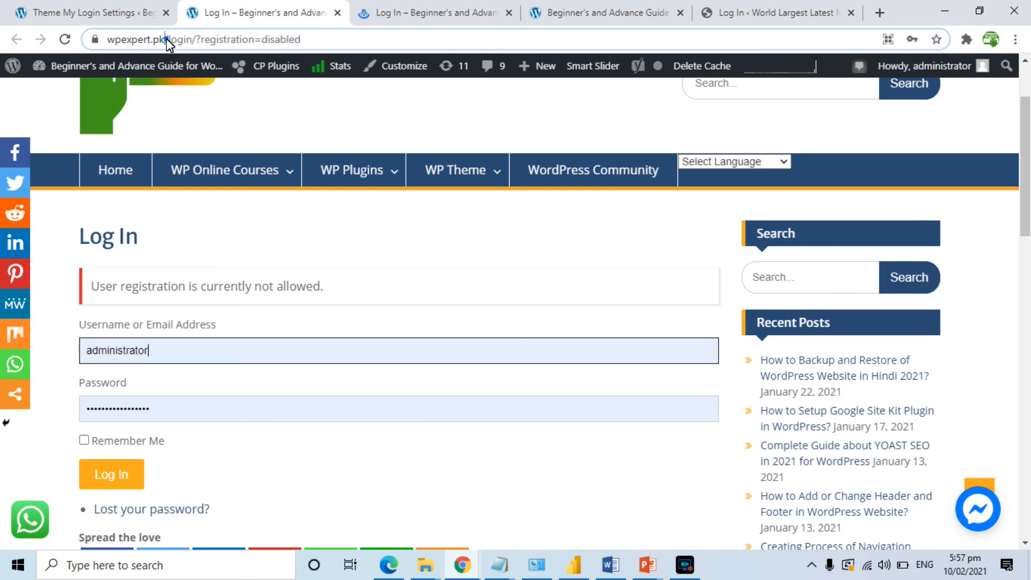
pyautogui.write('/sp')
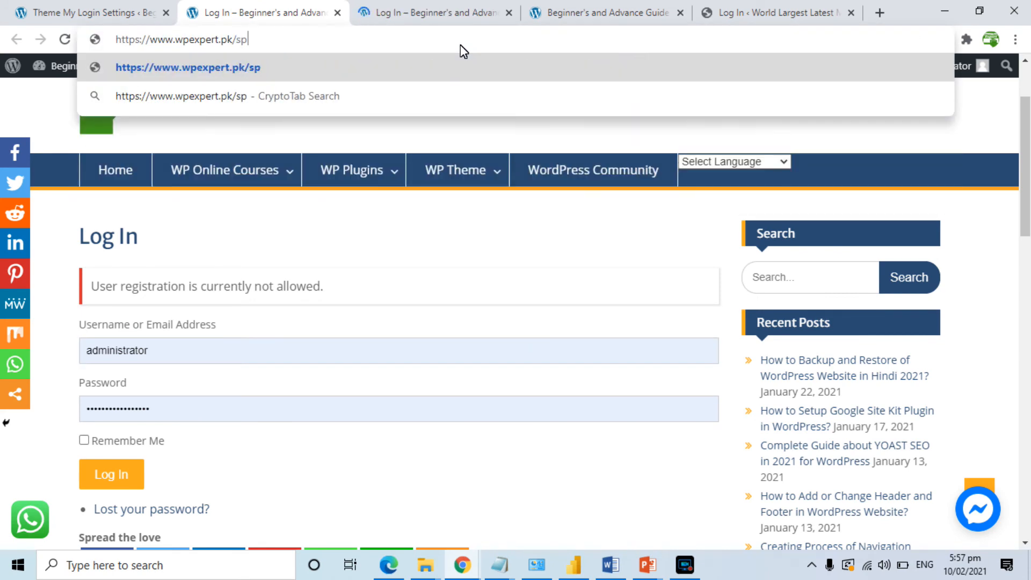
pyautogui.press('BackSpace')
pyautogui.press('BackSpace')
pyautogui.write('wp-admin')
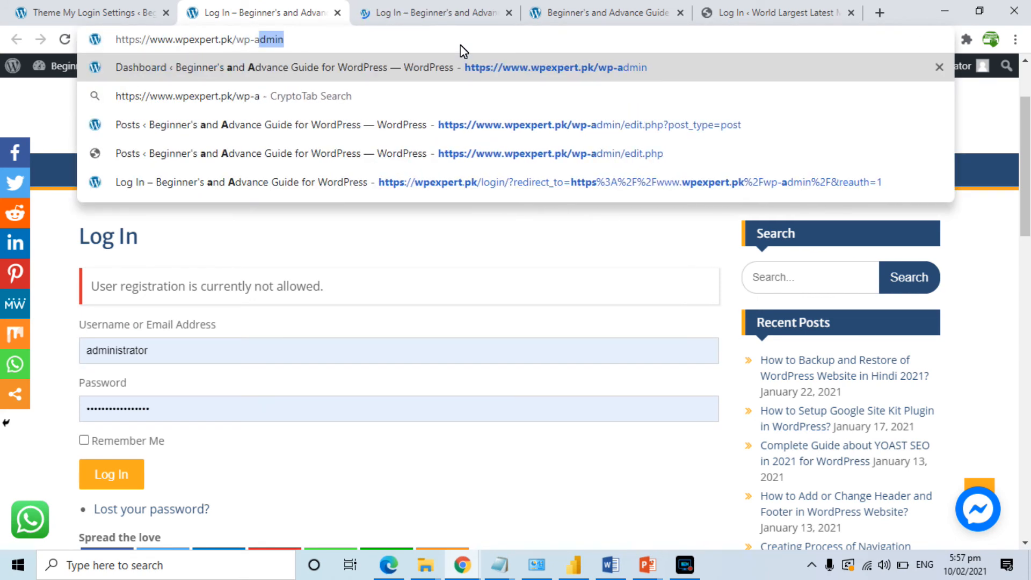
pyautogui.press('Return')
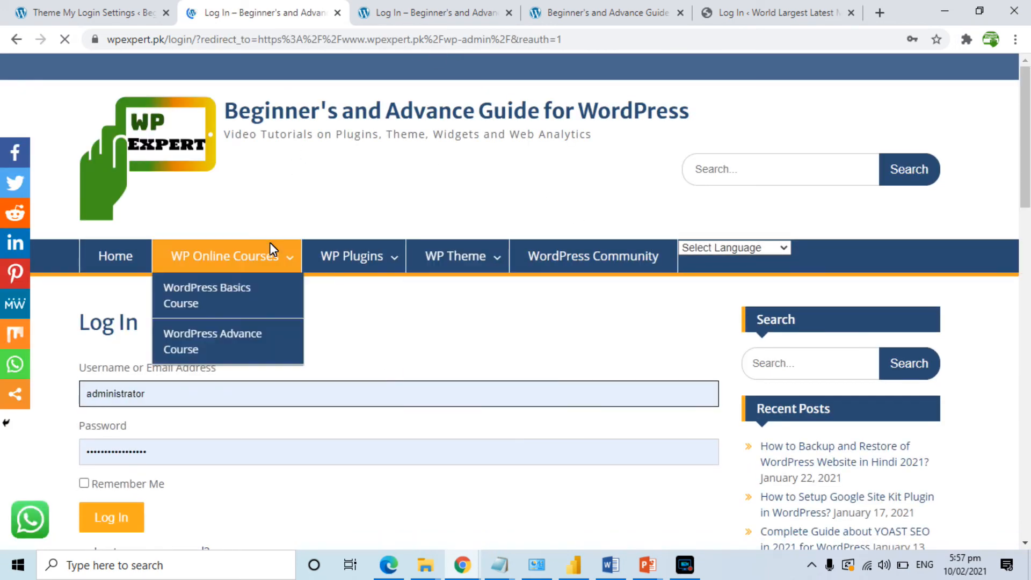
# Step: Compare the themed login page with the default WordPress login page of onlinelatestmcqs.com
pyautogui.click(732, 12)
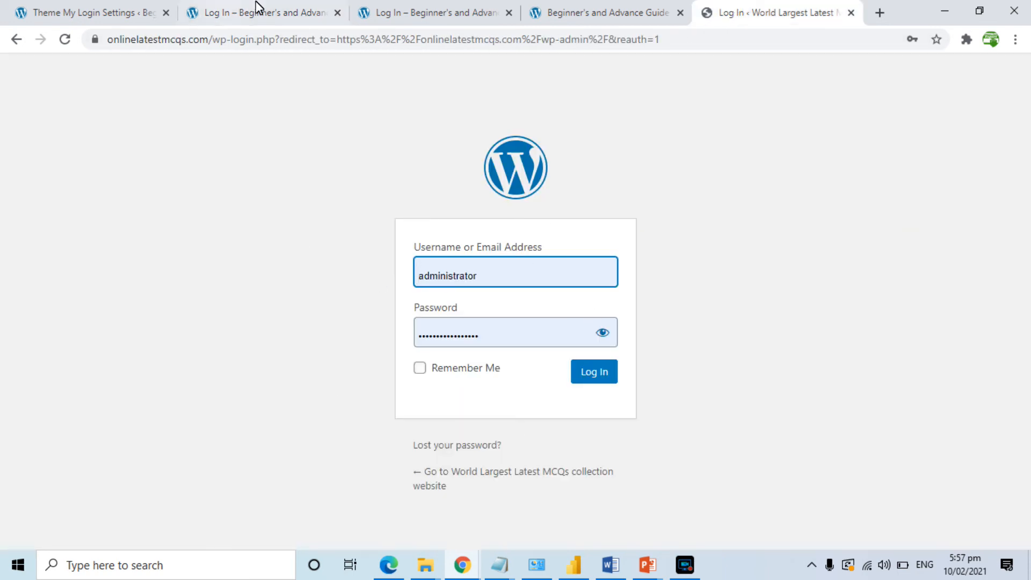
pyautogui.click(265, 15)
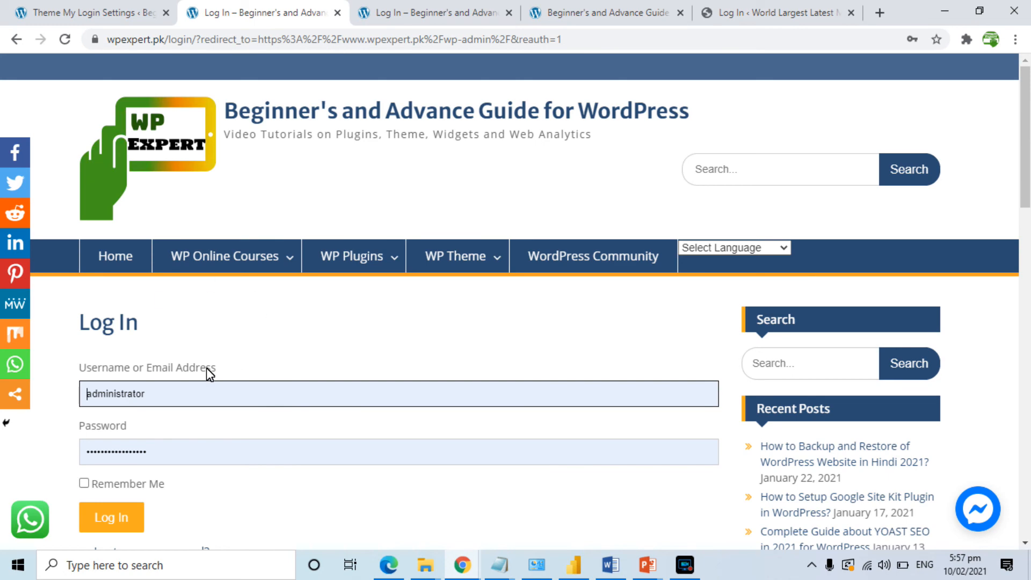
pyautogui.moveTo(1029, 137)
pyautogui.mouseDown()
pyautogui.moveTo(1029, 220)
pyautogui.moveTo(1028, 151)
pyautogui.mouseUp()
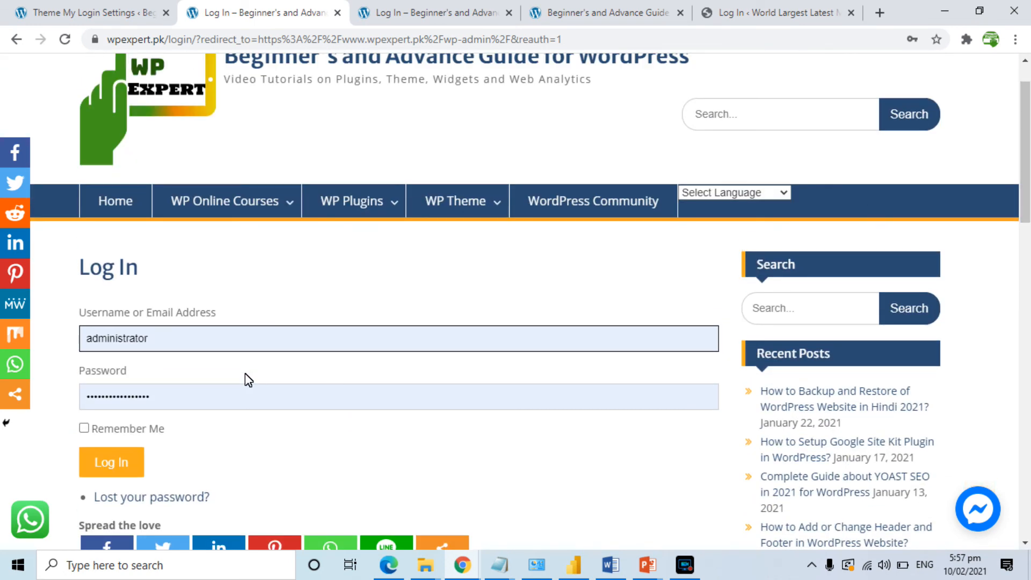
pyautogui.click(766, 9)
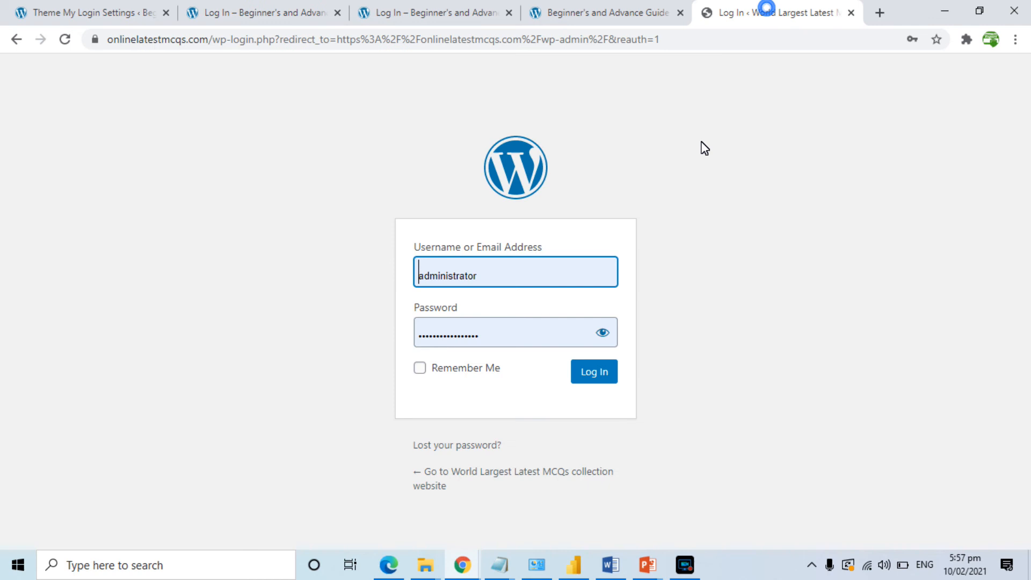
pyautogui.click(225, 1)
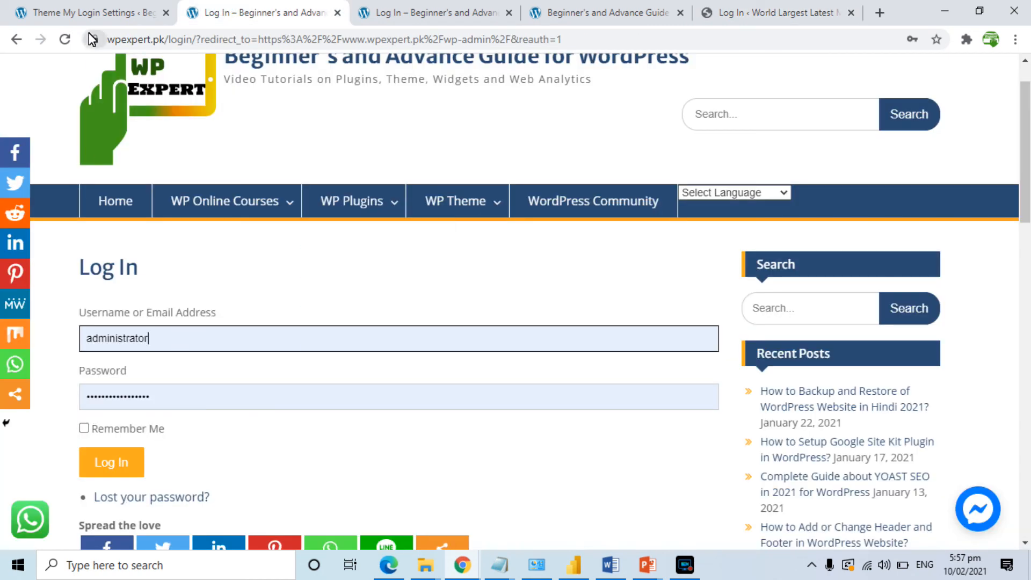
# Step: Return to the Theme My Login settings and log back in to the expired session using the saved credentials
pyautogui.click(88, 13)
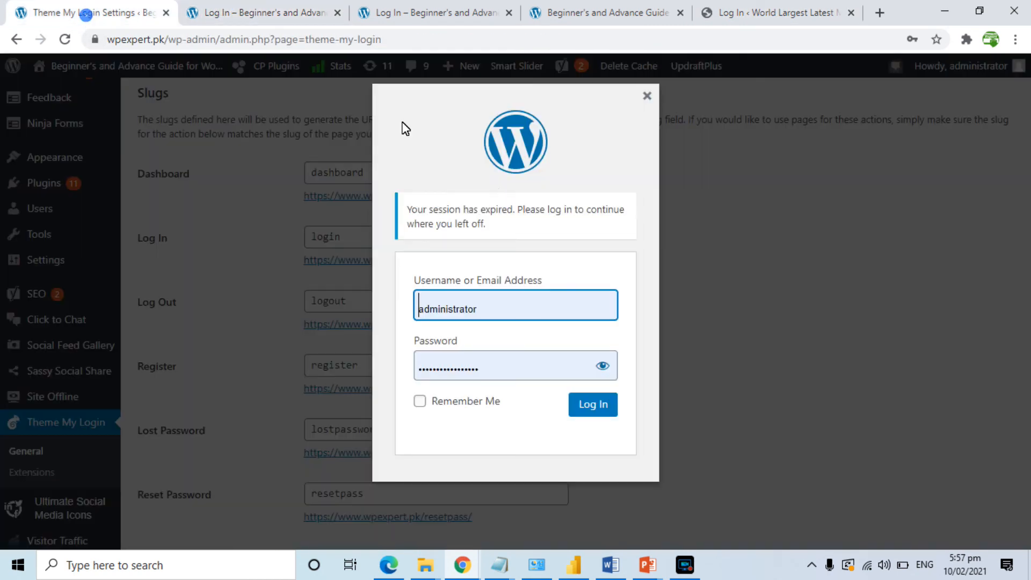
pyautogui.click(595, 403)
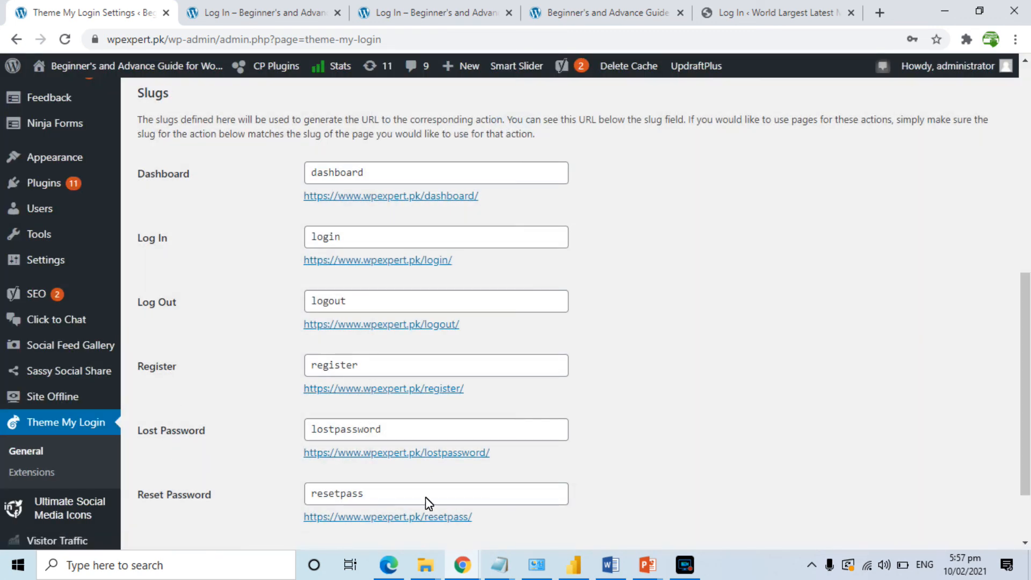
pyautogui.moveTo(1023, 342); pyautogui.dragTo(982, 52)
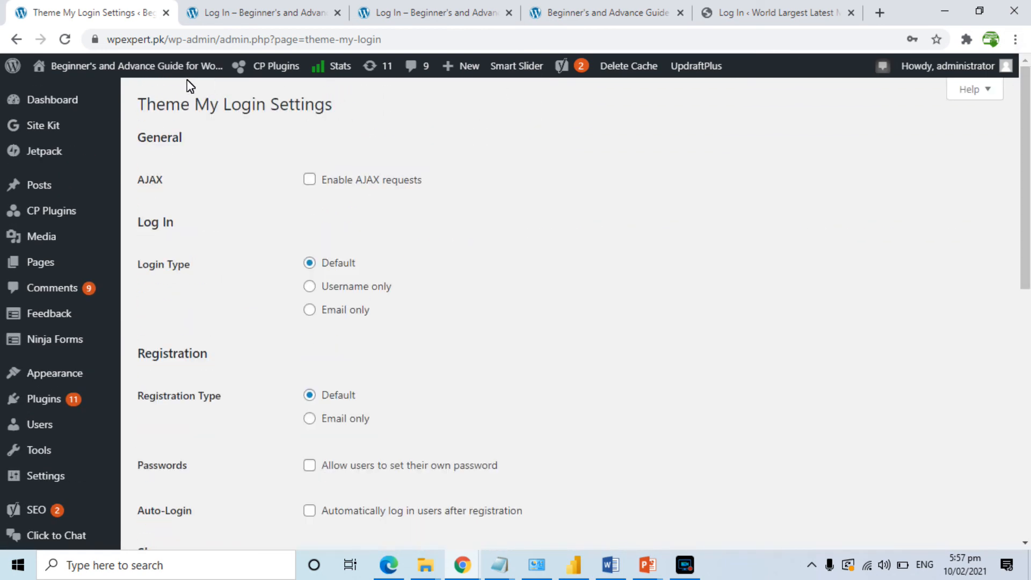